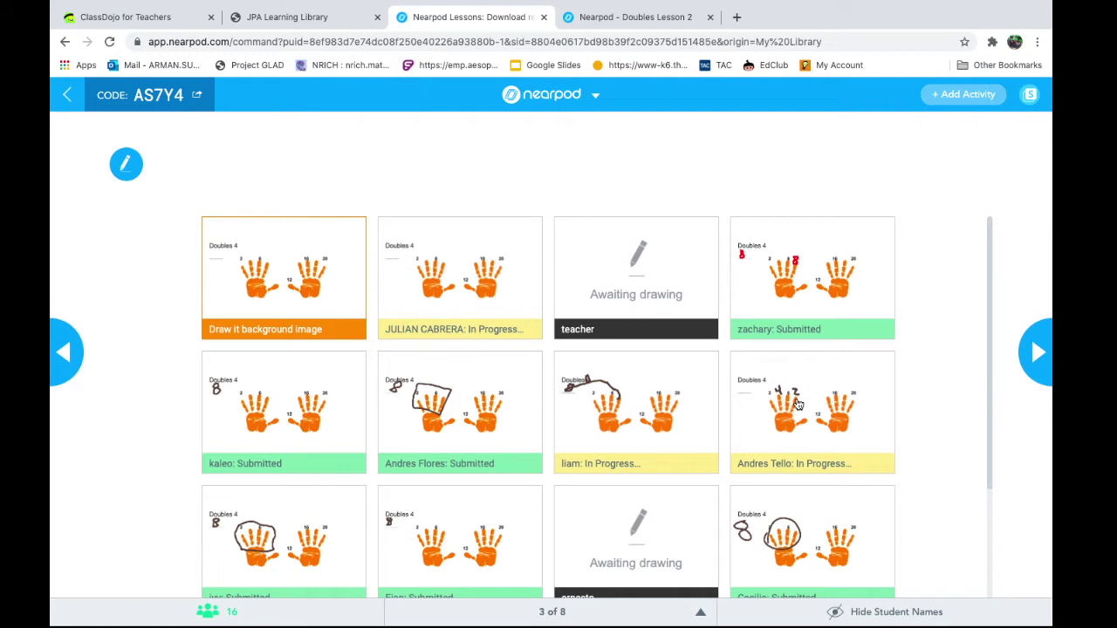
Step: Inspect the in-progress drawing with a 4 written above the hand's fingers, and return to the class overview
{"action": "left_click", "coordinate": [797, 404]}
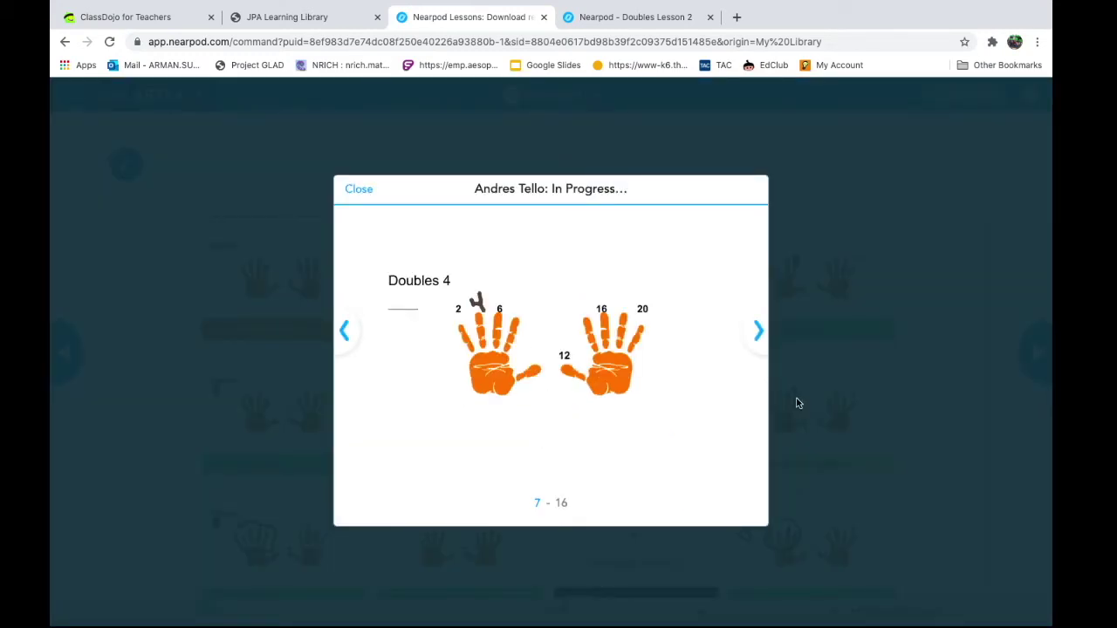
{"action": "left_click", "coordinate": [355, 192]}
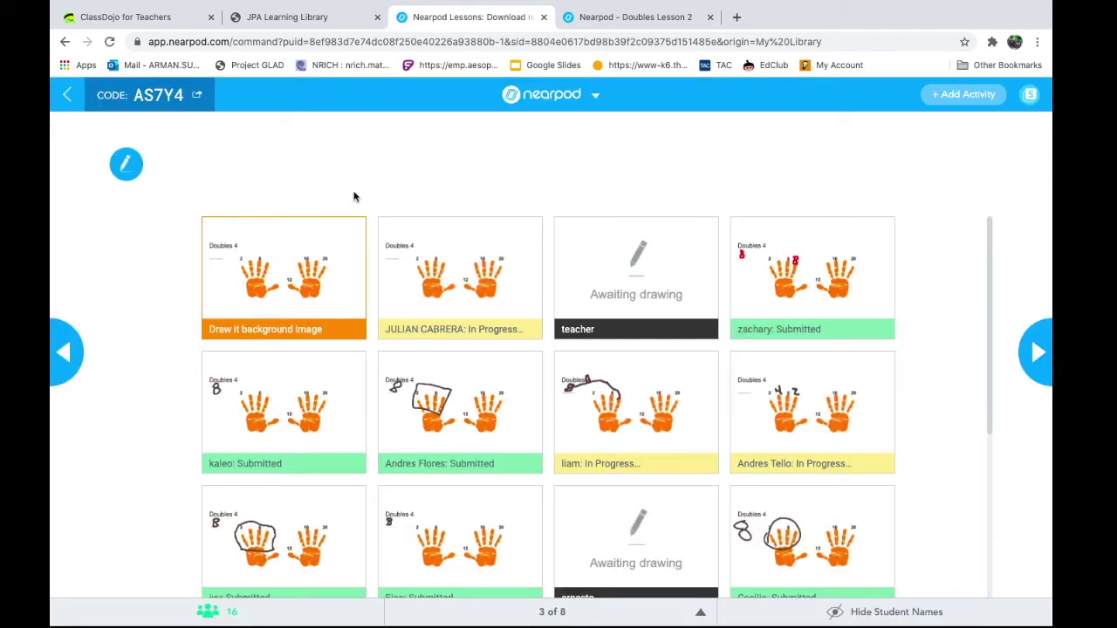
Step: Share the submitted drawing with the boxed fingers and the answer 8 with the class, and stop sharing it
{"action": "scroll", "coordinate": [539, 492], "scroll_direction": "down", "scroll_amount": 1}
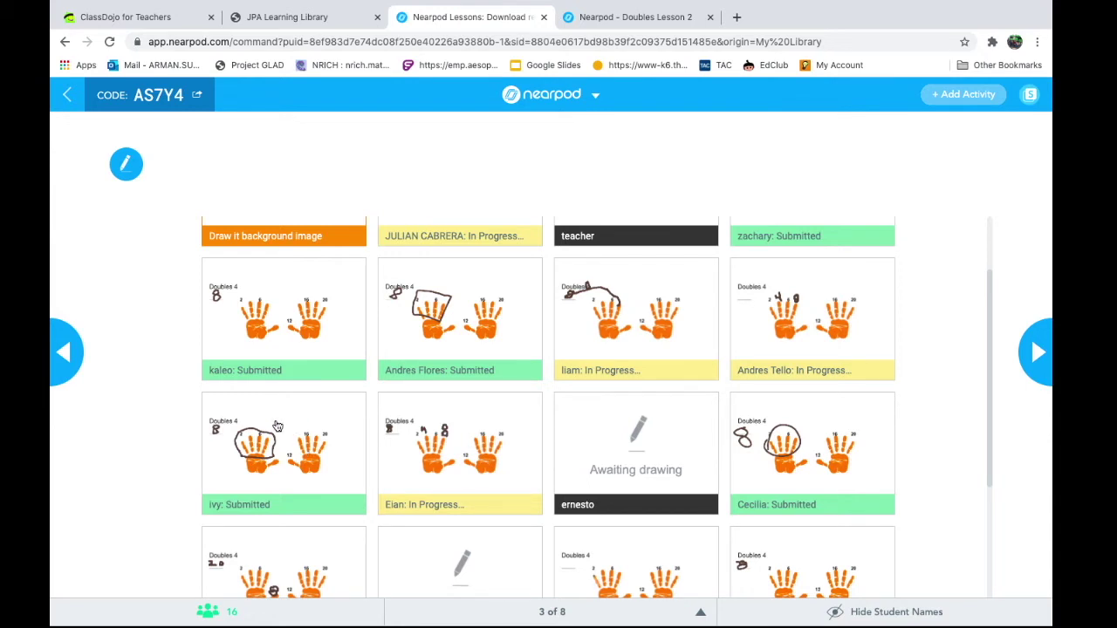
{"action": "left_click", "coordinate": [468, 326]}
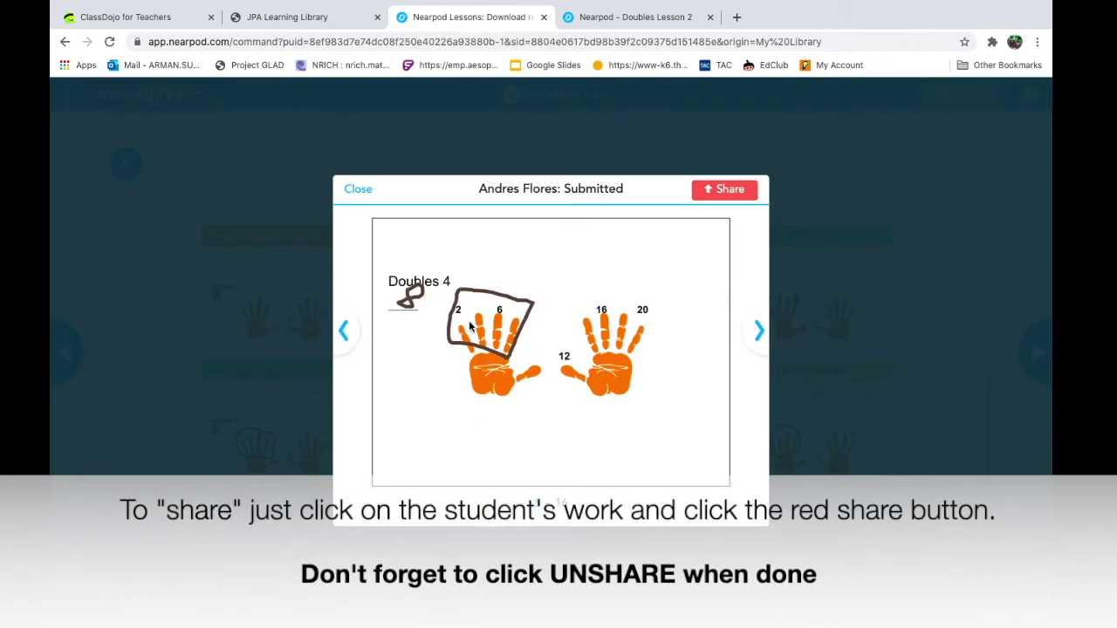
{"action": "left_click", "coordinate": [739, 196]}
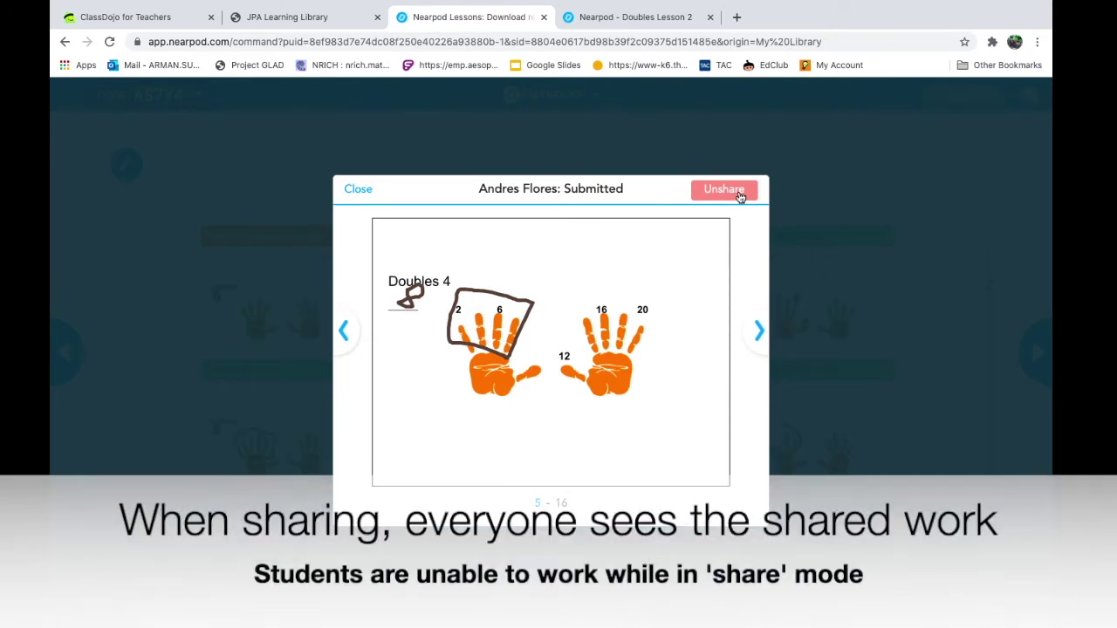
{"action": "left_click", "coordinate": [740, 194]}
{"action": "left_click", "coordinate": [351, 190]}
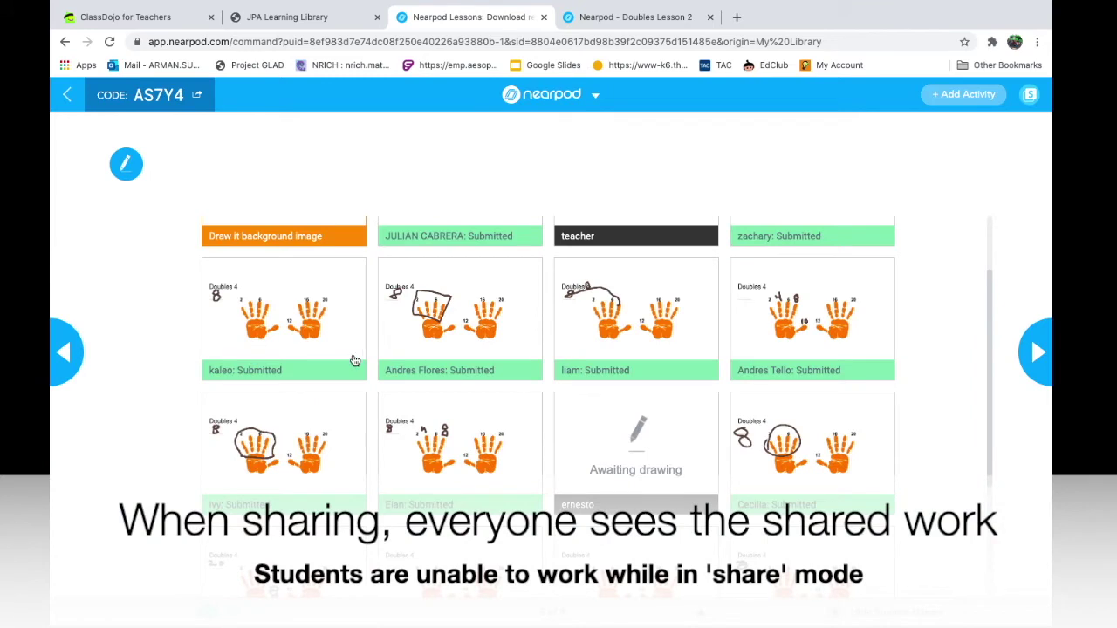
Step: Try to share the submitted drawing with the large 8 and circled fingers, and return to the class overview
{"action": "left_click", "coordinate": [814, 480]}
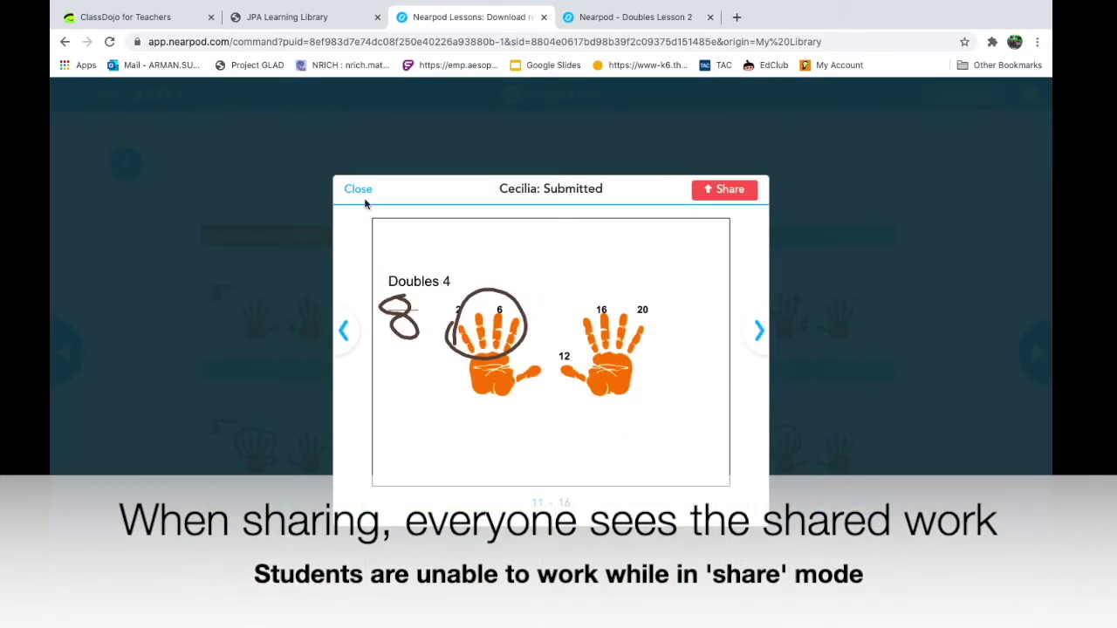
{"action": "left_click", "coordinate": [719, 194]}
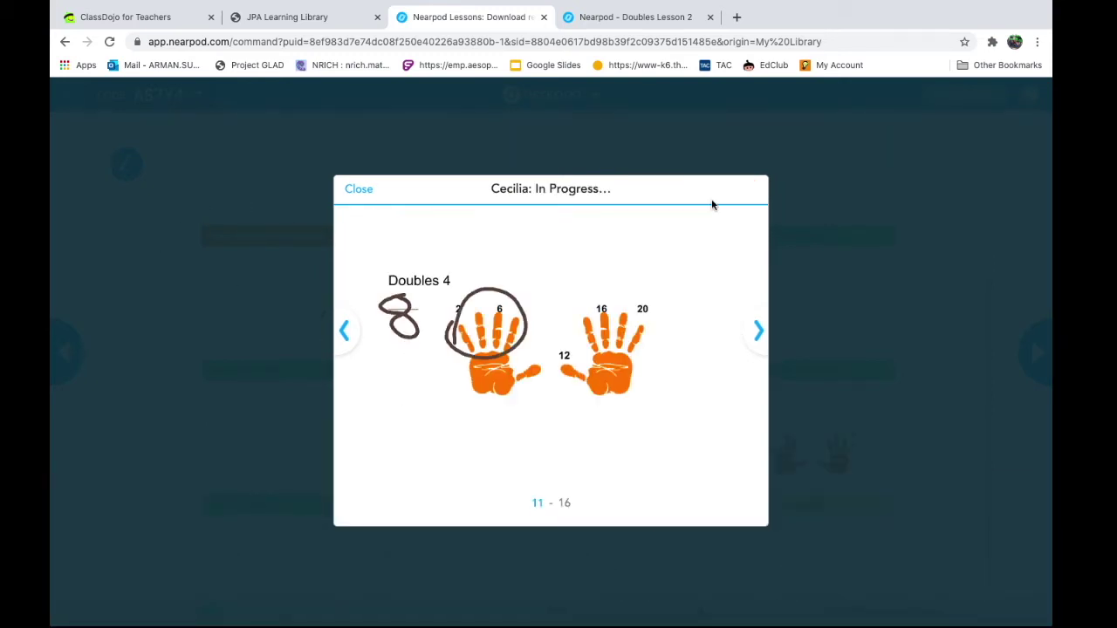
{"action": "left_click", "coordinate": [357, 189]}
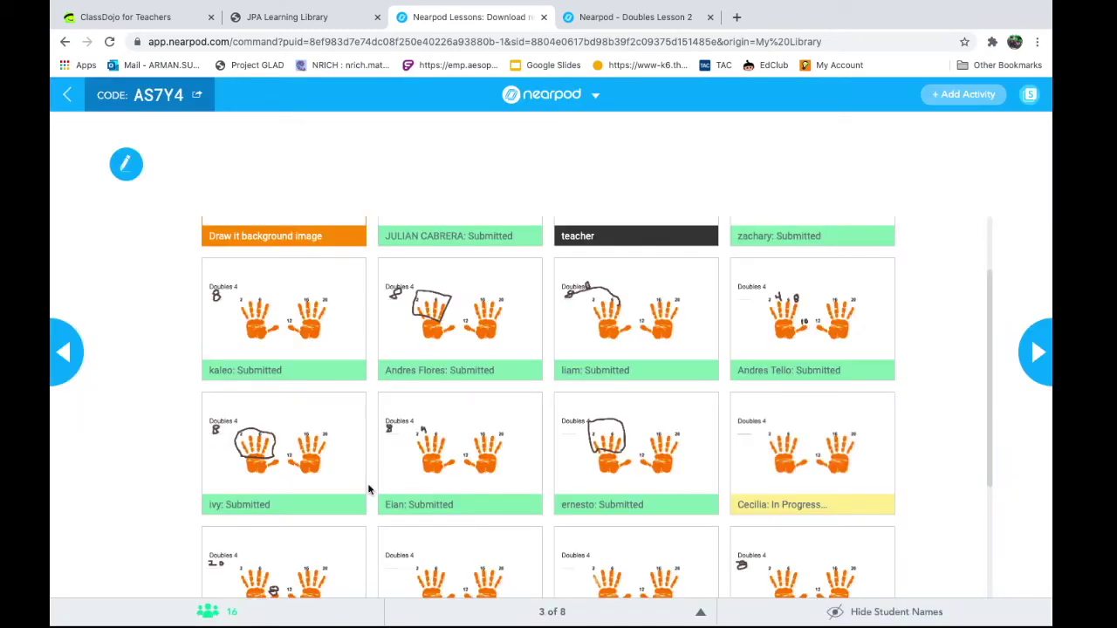
Step: Share the submitted drawing with 4, 8 and 10 written around the hand, and stop sharing it
{"action": "scroll", "coordinate": [368, 490], "scroll_direction": "down", "scroll_amount": 1}
{"action": "scroll", "coordinate": [368, 490], "scroll_direction": "up", "scroll_amount": 1}
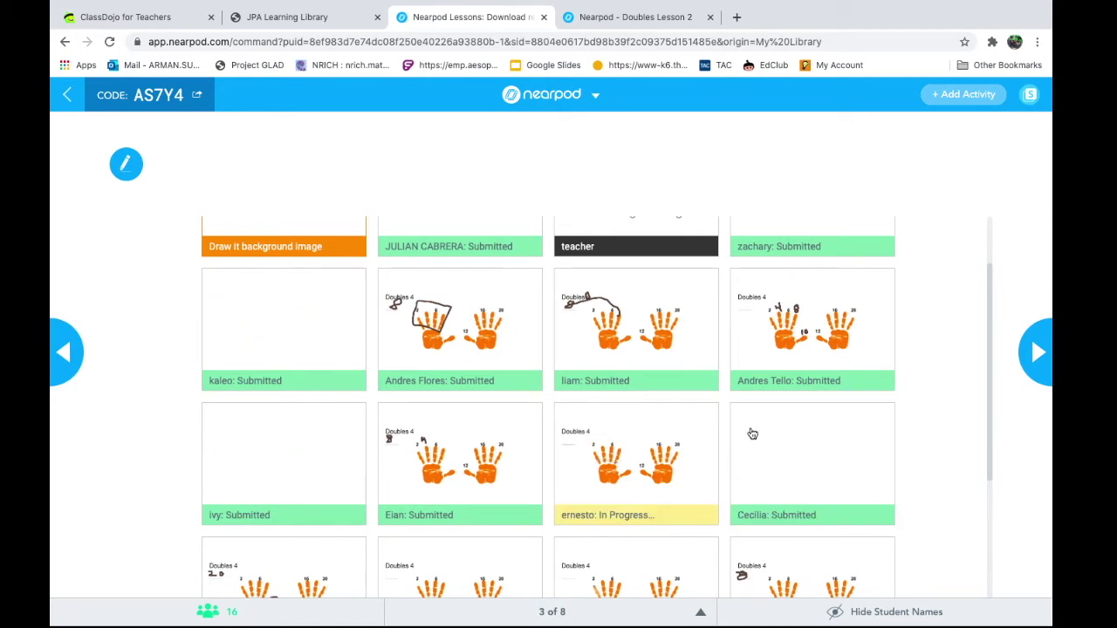
{"action": "left_click", "coordinate": [784, 378]}
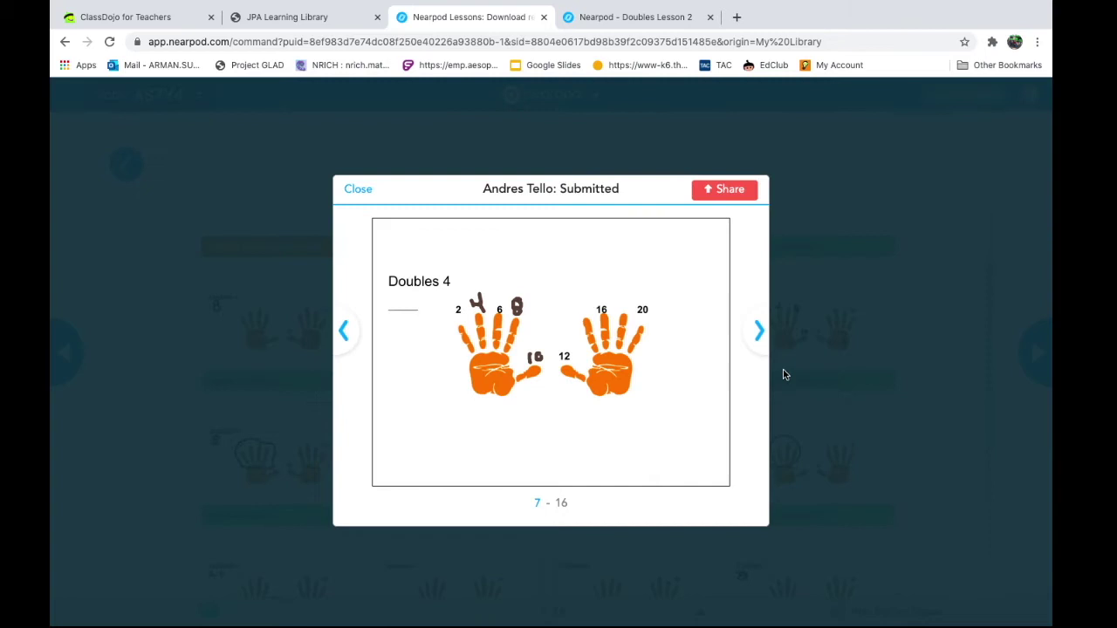
{"action": "left_click", "coordinate": [735, 193]}
{"action": "left_click", "coordinate": [735, 193]}
{"action": "left_click_drag", "start_coordinate": [359, 192], "coordinate": [406, 218]}
{"action": "left_click", "coordinate": [354, 190]}
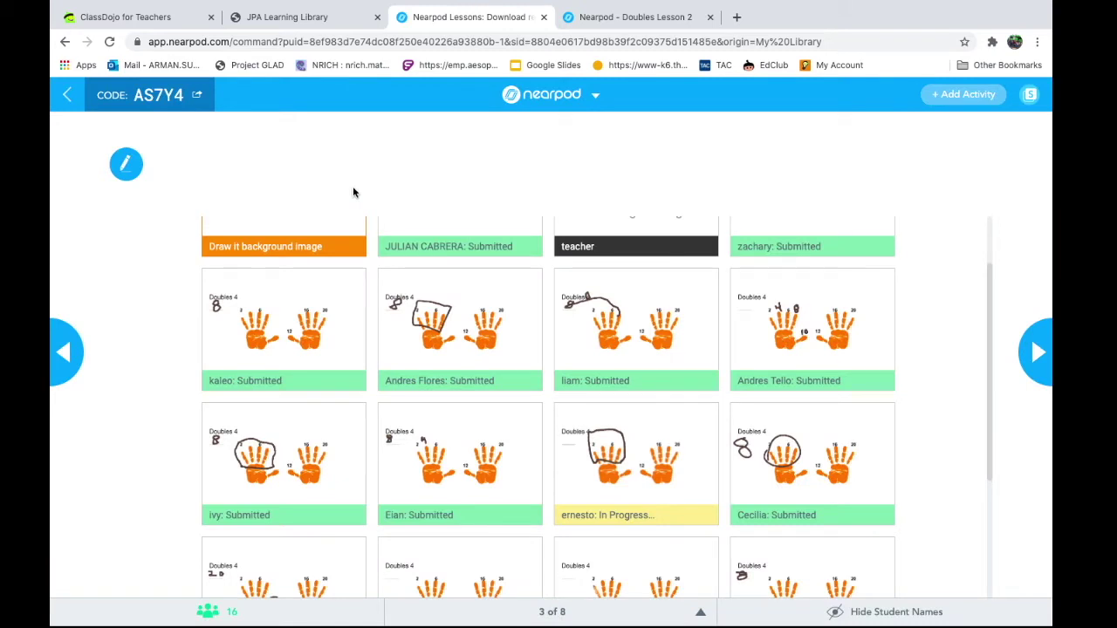
Step: Inspect the submitted drawing with 20 on the answer line and an 8 beside the thumb
{"action": "scroll", "coordinate": [531, 377], "scroll_direction": "down", "scroll_amount": 3}
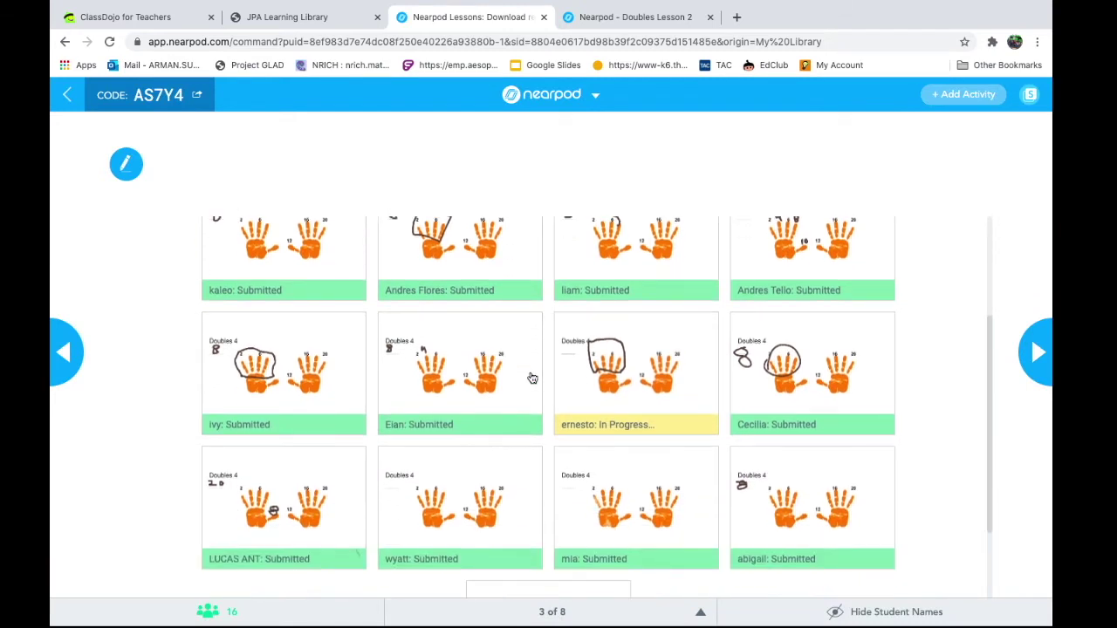
{"action": "scroll", "coordinate": [533, 378], "scroll_direction": "down", "scroll_amount": 2}
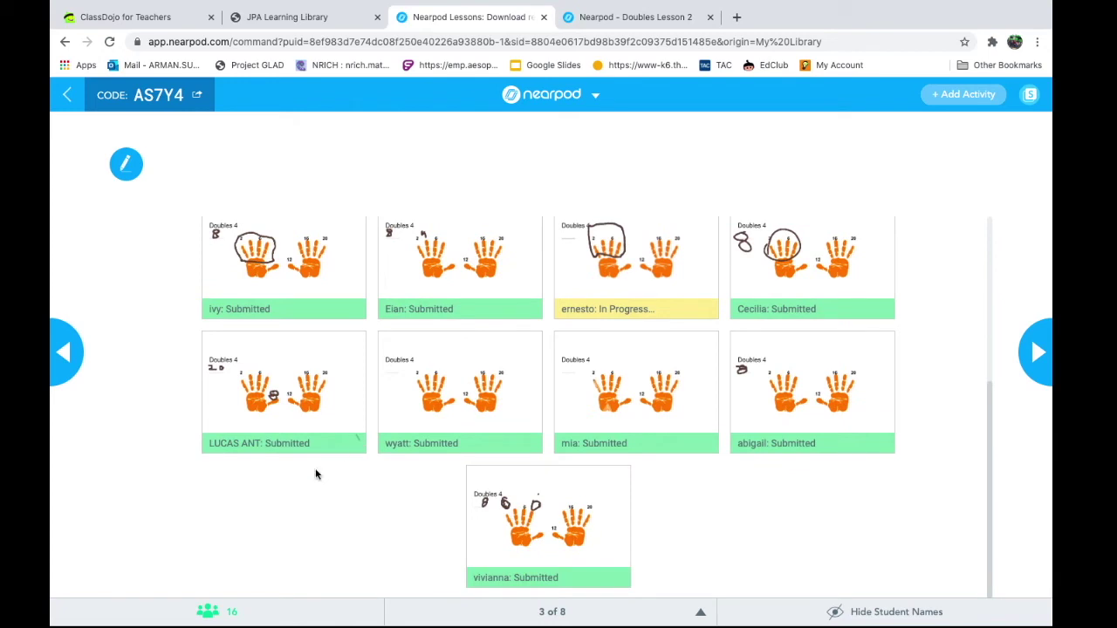
{"action": "left_click", "coordinate": [285, 398]}
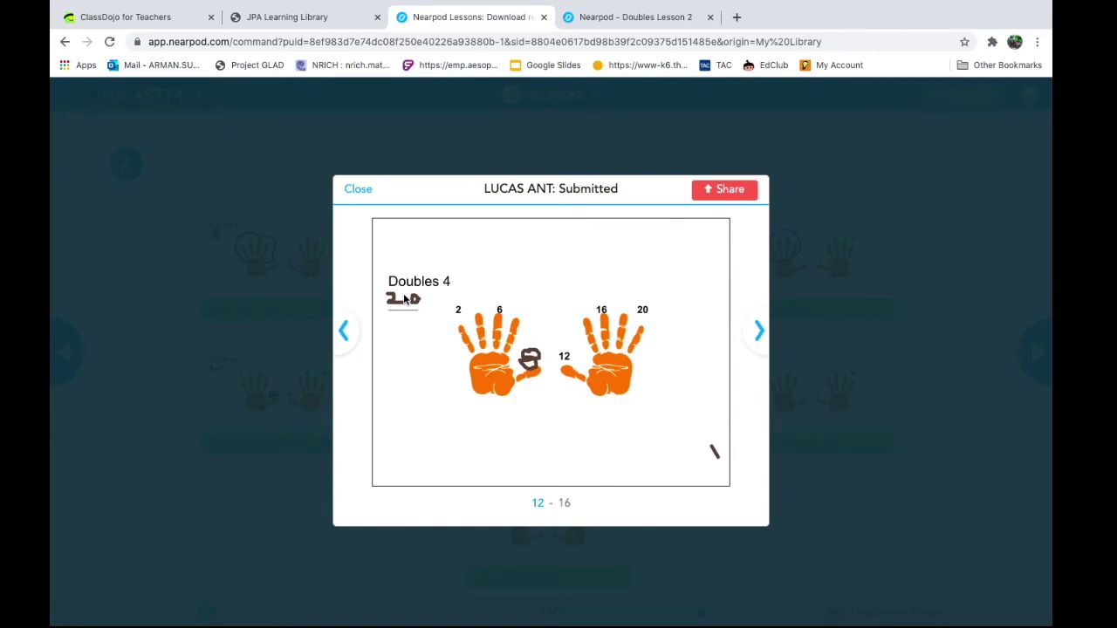
{"action": "left_click", "coordinate": [357, 188]}
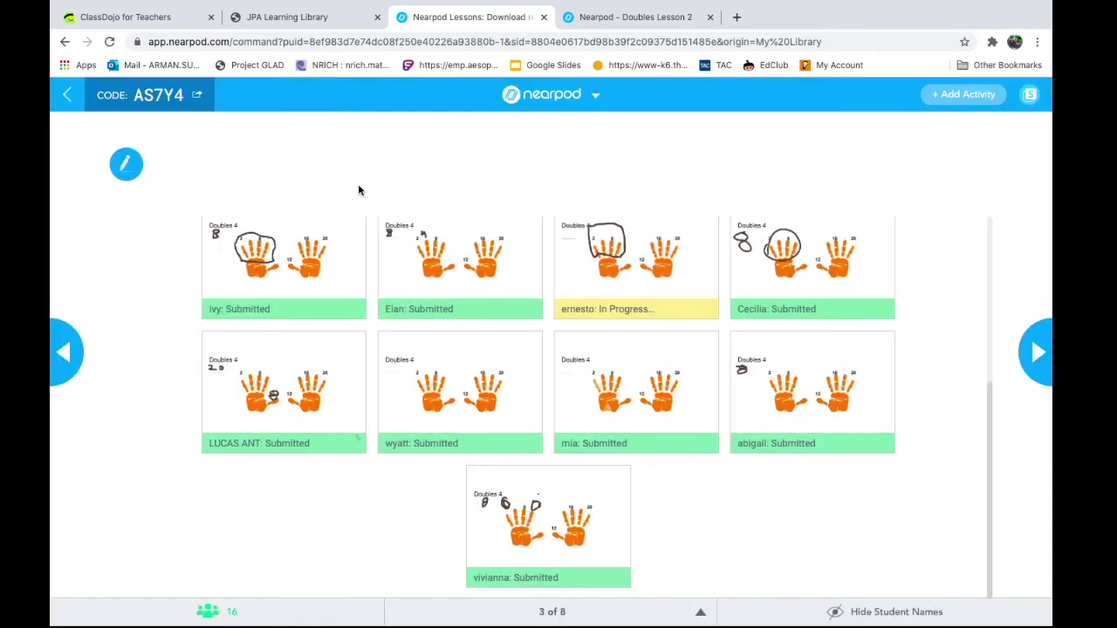
Step: Reopen the submitted drawing with 4, 8 and 10 around the hand, try to share it again, and close it
{"action": "scroll", "coordinate": [674, 264], "scroll_direction": "up", "scroll_amount": 2}
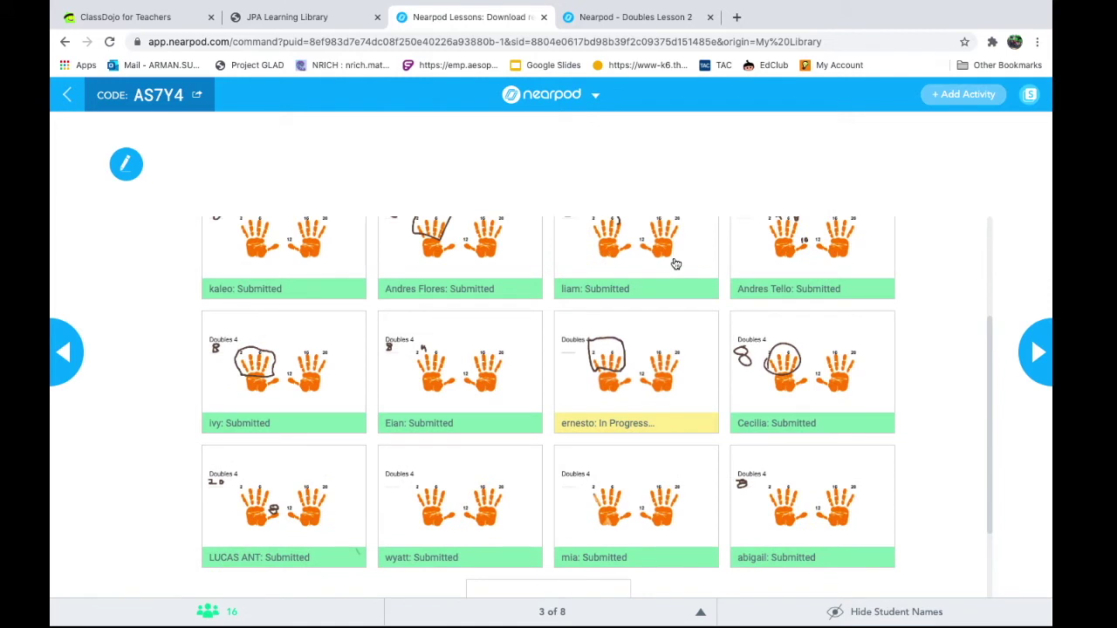
{"action": "scroll", "coordinate": [675, 263], "scroll_direction": "up", "scroll_amount": 2}
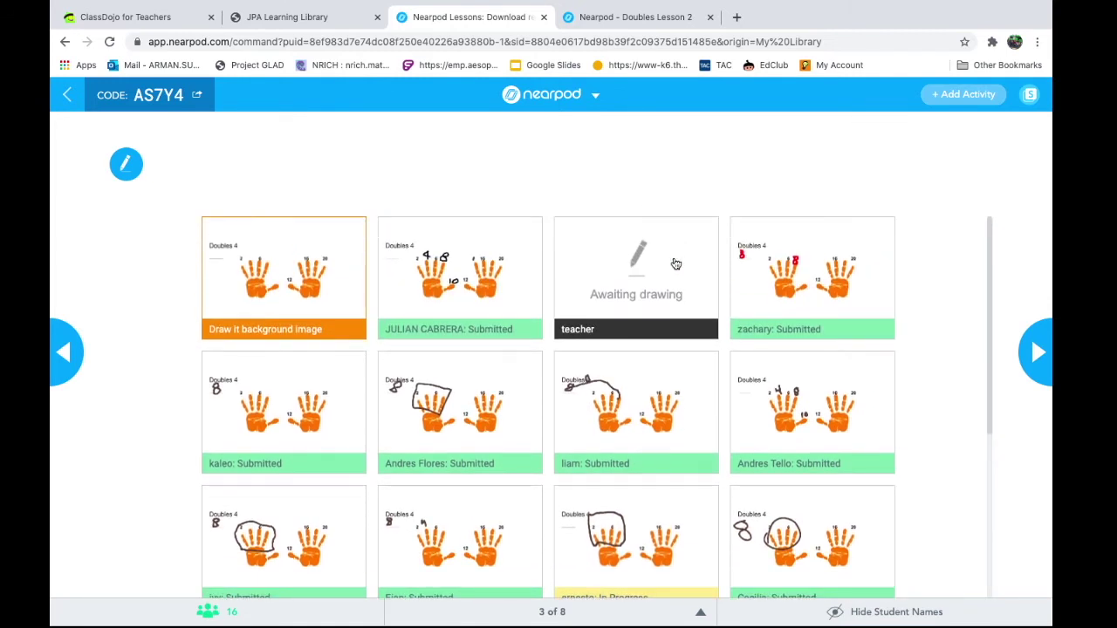
{"action": "left_click", "coordinate": [798, 417]}
{"action": "left_click", "coordinate": [717, 189]}
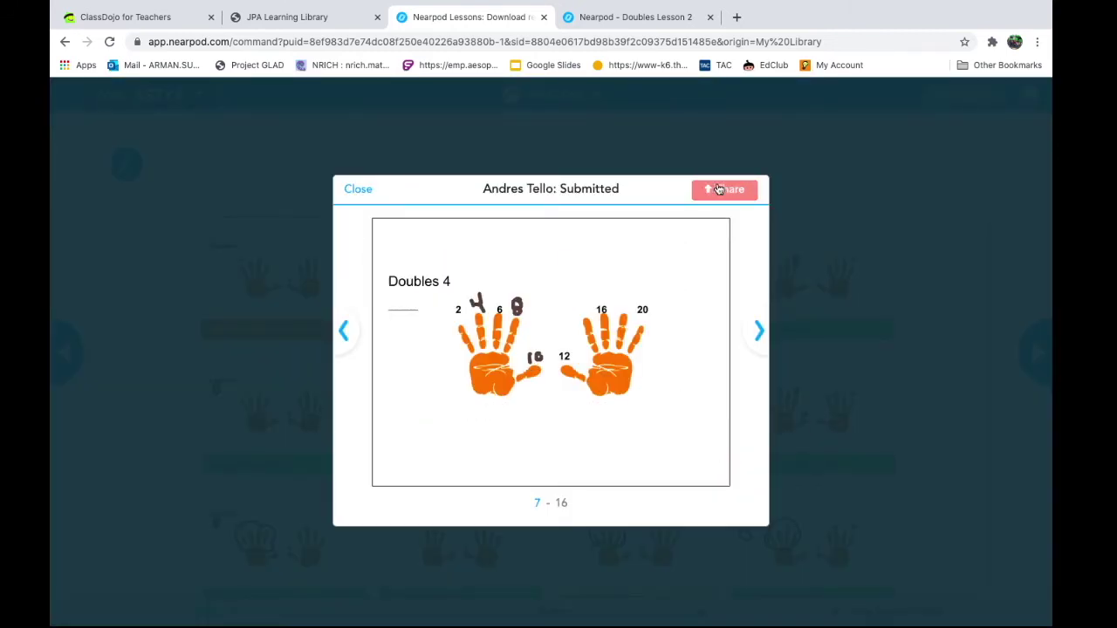
{"action": "left_click", "coordinate": [357, 190]}
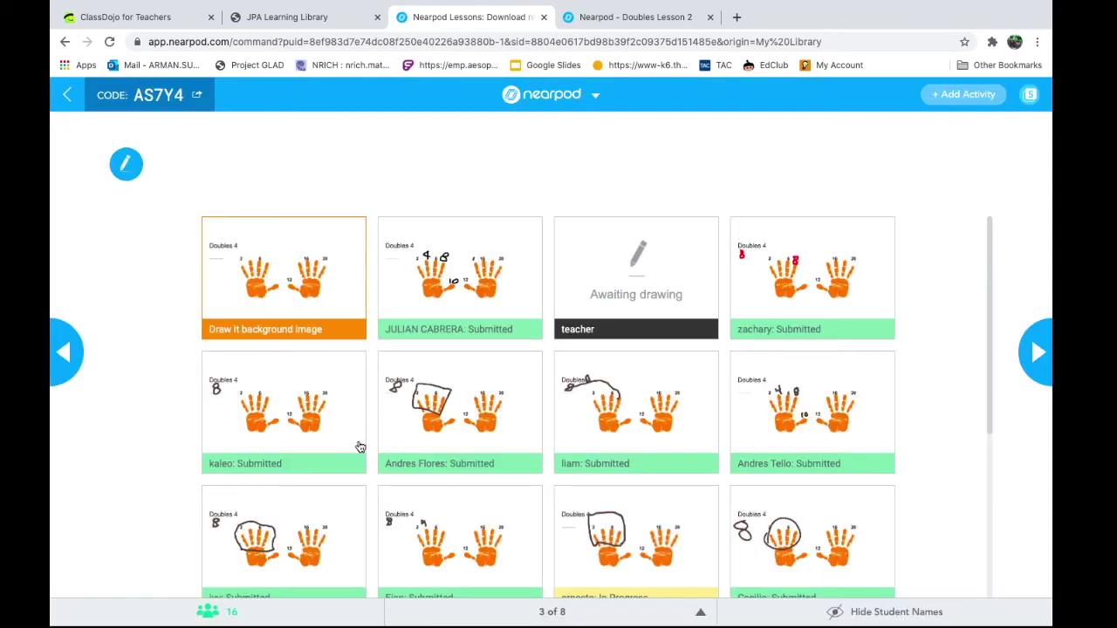
Step: Check the in-progress drawing that has an 8 beside the thumb, and return to the class overview
{"action": "scroll", "coordinate": [360, 447], "scroll_direction": "down", "scroll_amount": 3}
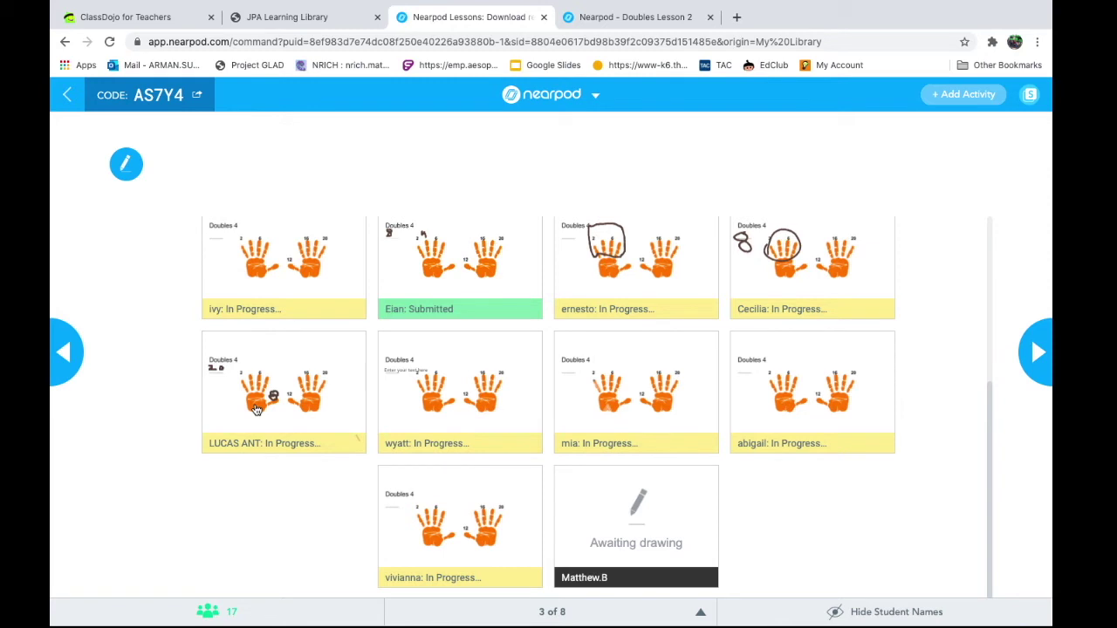
{"action": "left_click", "coordinate": [256, 410]}
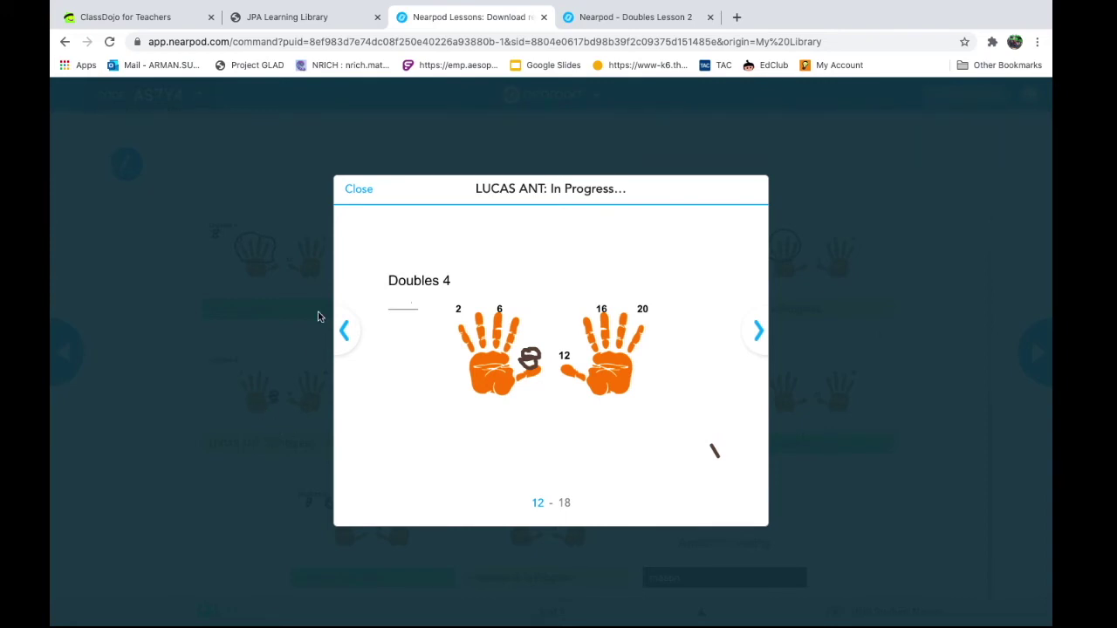
{"action": "left_click", "coordinate": [365, 190]}
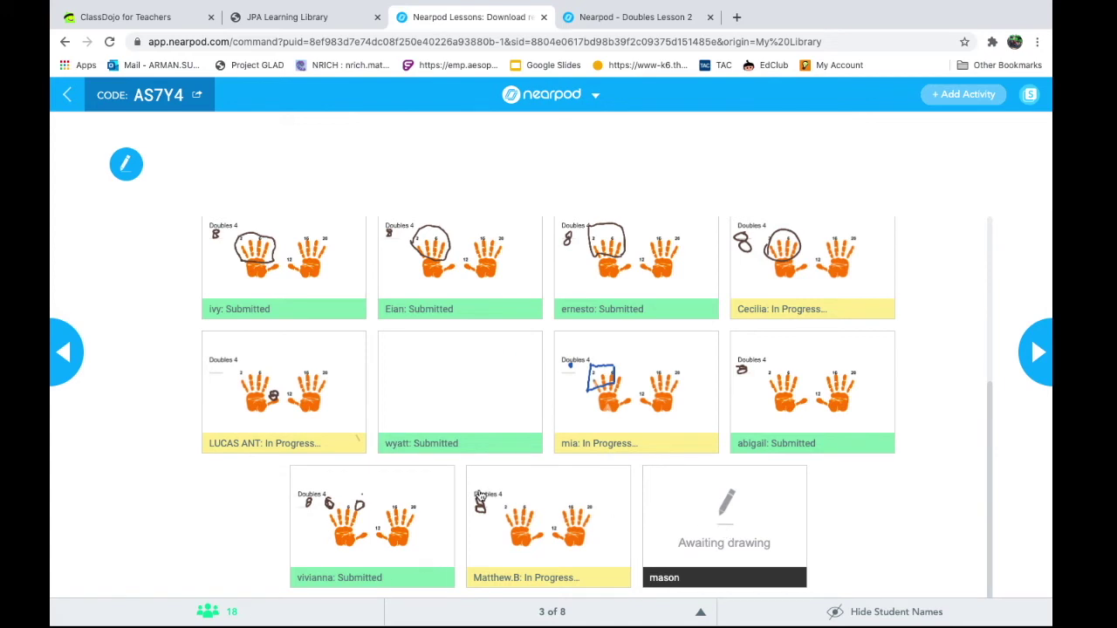
Step: Review the class's updated drawings and examine the in-progress one with the blue box around the fingers
{"action": "scroll", "coordinate": [482, 446], "scroll_direction": "up", "scroll_amount": 2}
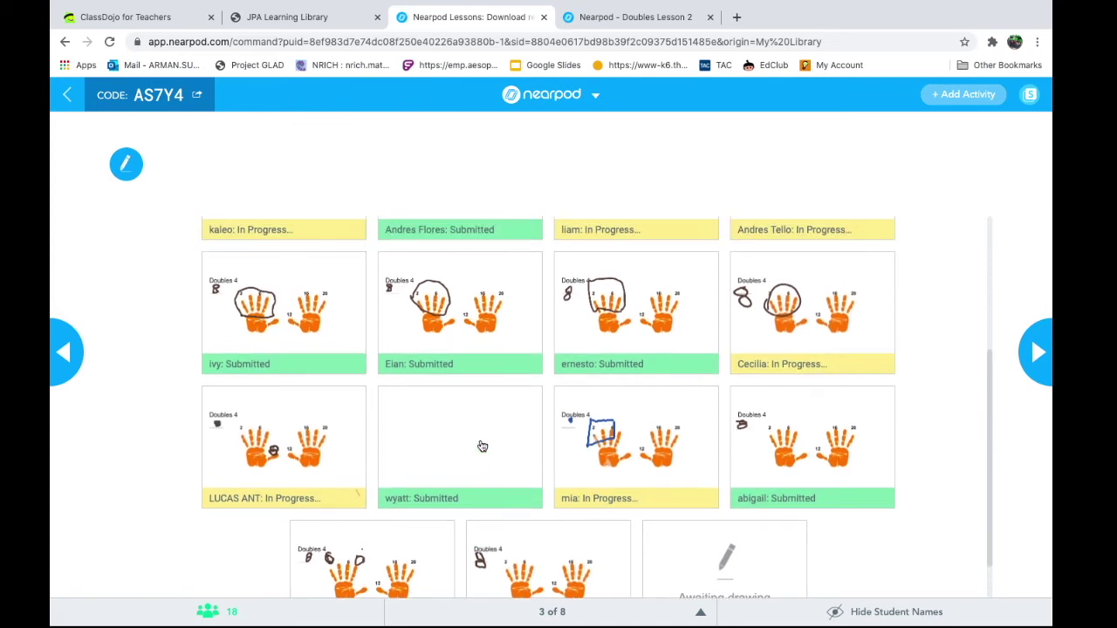
{"action": "scroll", "coordinate": [482, 446], "scroll_direction": "up", "scroll_amount": 4}
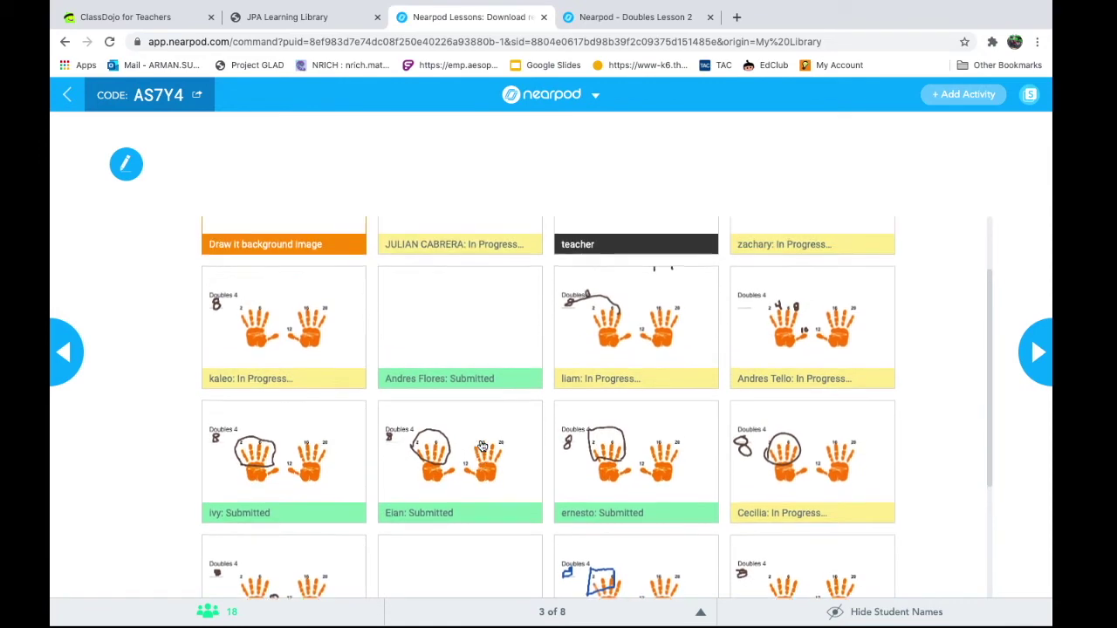
{"action": "scroll", "coordinate": [482, 446], "scroll_direction": "up", "scroll_amount": 2}
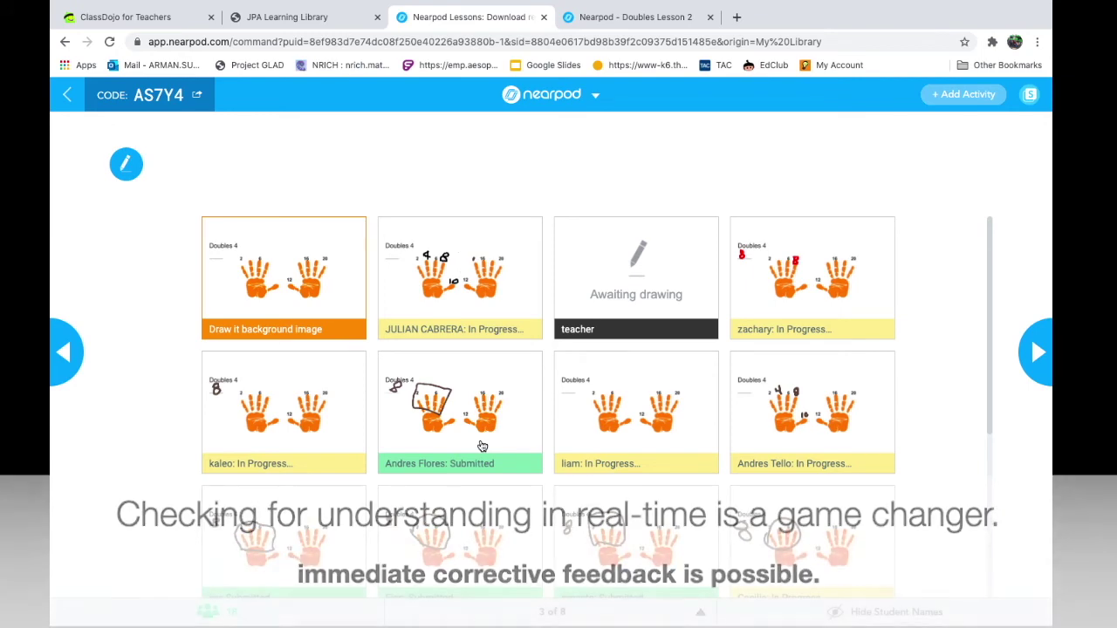
{"action": "scroll", "coordinate": [418, 497], "scroll_direction": "down", "scroll_amount": 5}
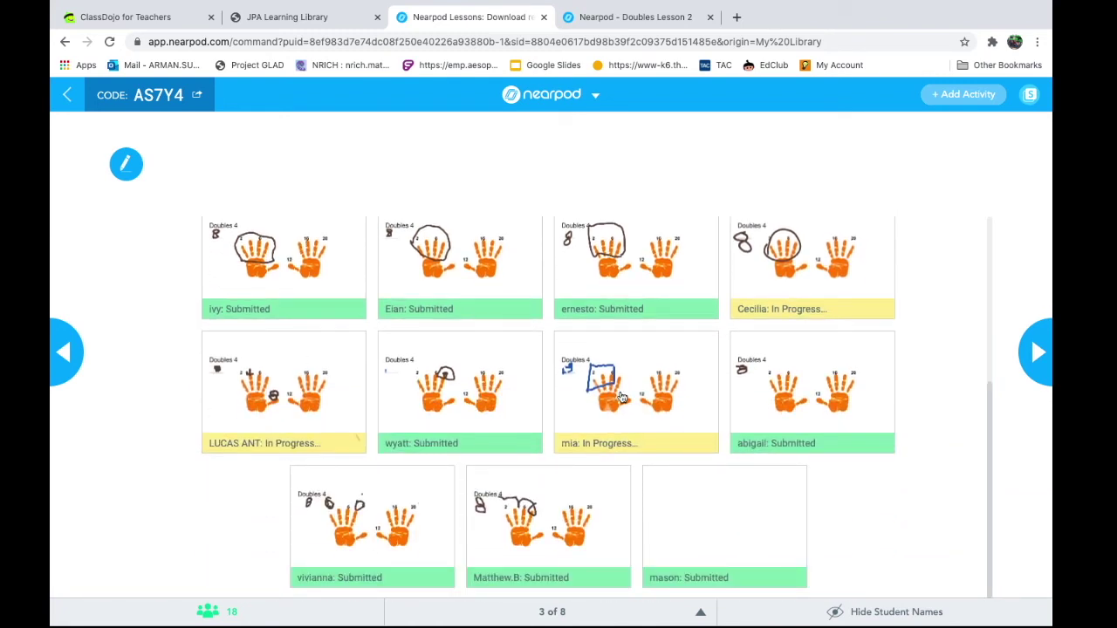
{"action": "left_click", "coordinate": [619, 396]}
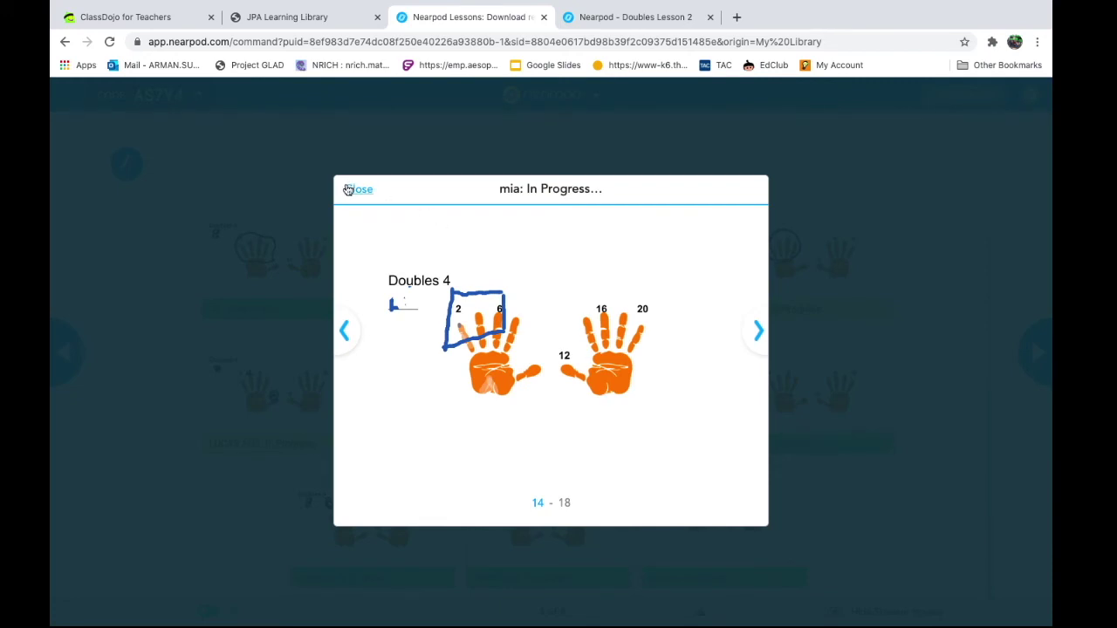
{"action": "left_click", "coordinate": [357, 190]}
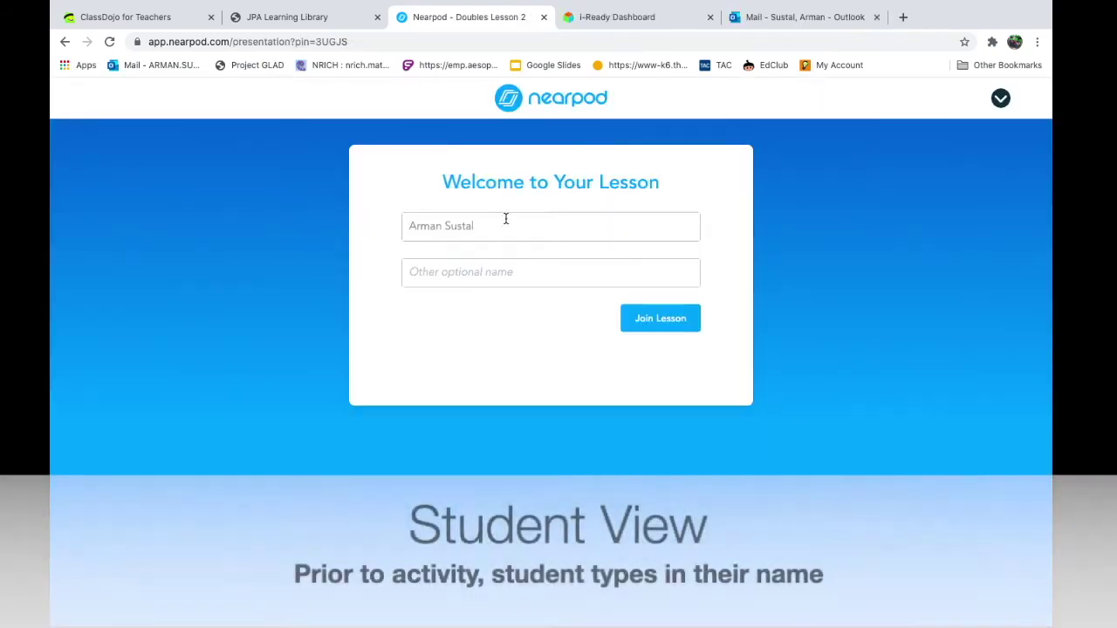
Step: Replace the prefilled name with "student" and join the lesson
{"action": "key", "text": "BackSpace"}
{"action": "key", "text": "BackSpace"}
{"action": "key", "text": "BackSpace"}
{"action": "key", "text": "BackSpace"}
{"action": "key", "text": "BackSpace"}
{"action": "key", "text": "BackSpace"}
{"action": "key", "text": "BackSpace"}
{"action": "key", "text": "BackSpace"}
{"action": "key", "text": "BackSpace"}
{"action": "key", "text": "BackSpace"}
{"action": "key", "text": "BackSpace"}
{"action": "key", "text": "BackSpace"}
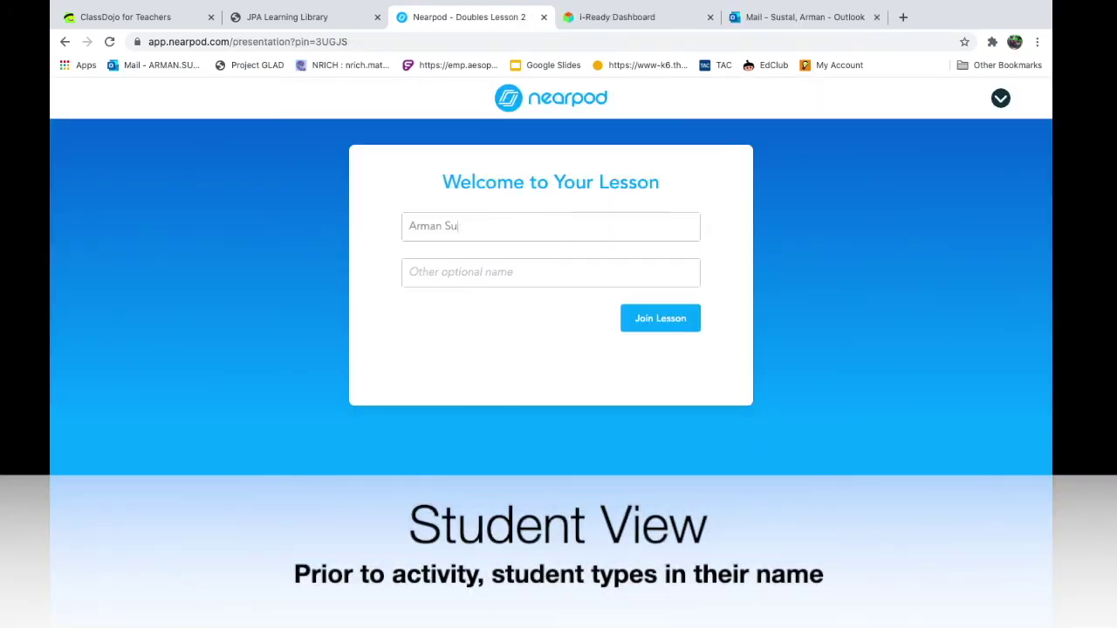
{"action": "type", "text": "student"}
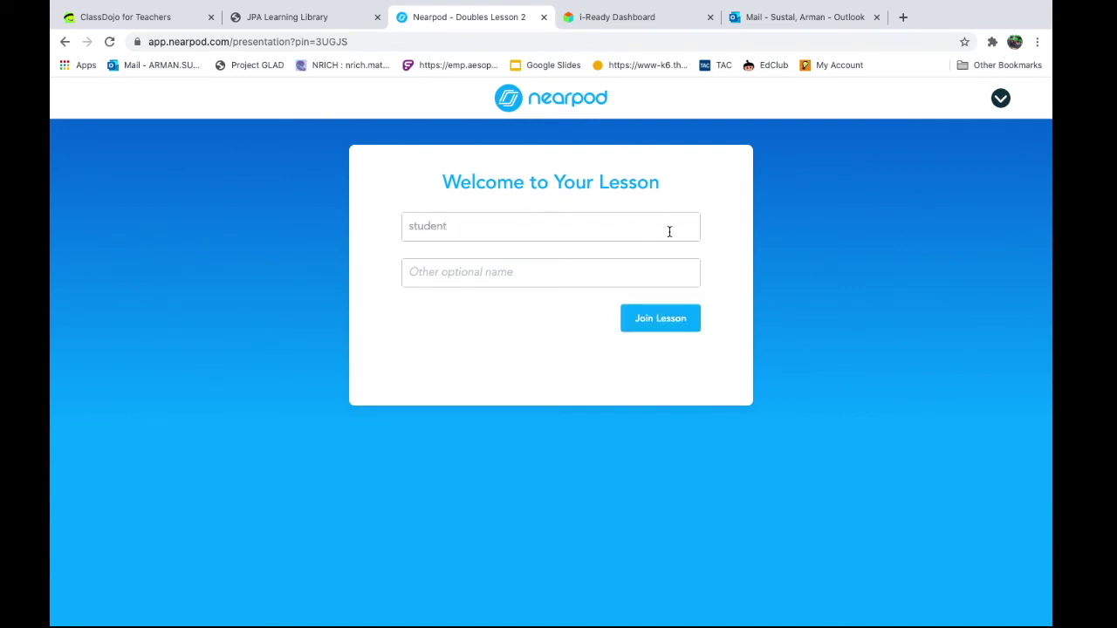
{"action": "left_click", "coordinate": [656, 319]}
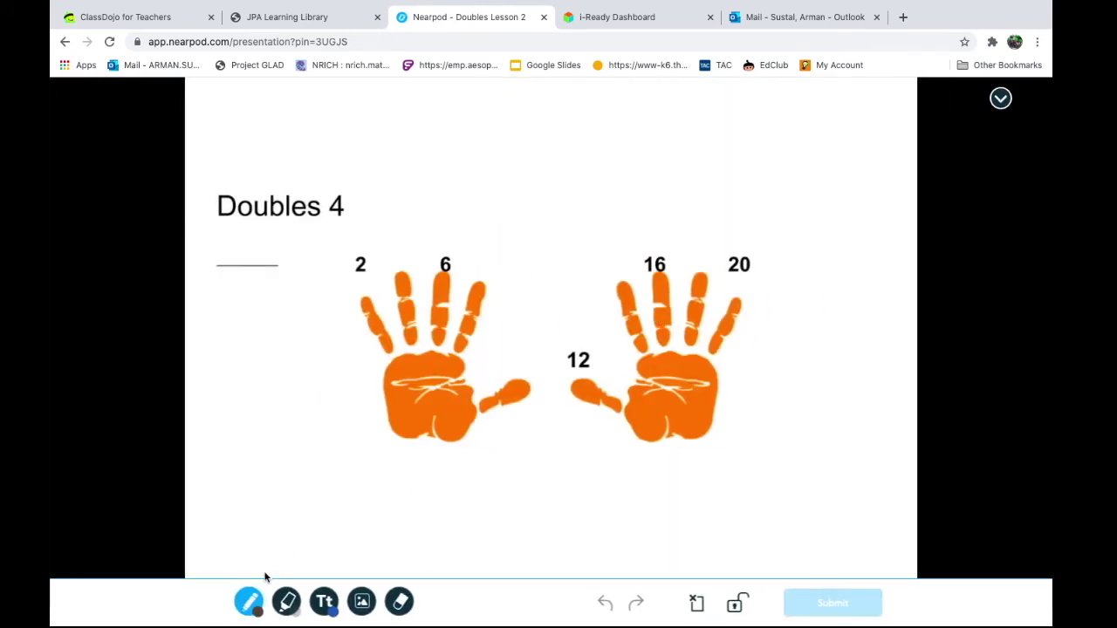
Step: Reduce the pen's thickness and write a 4 between the 2 and the 6 above the first hand
{"action": "left_click", "coordinate": [249, 601]}
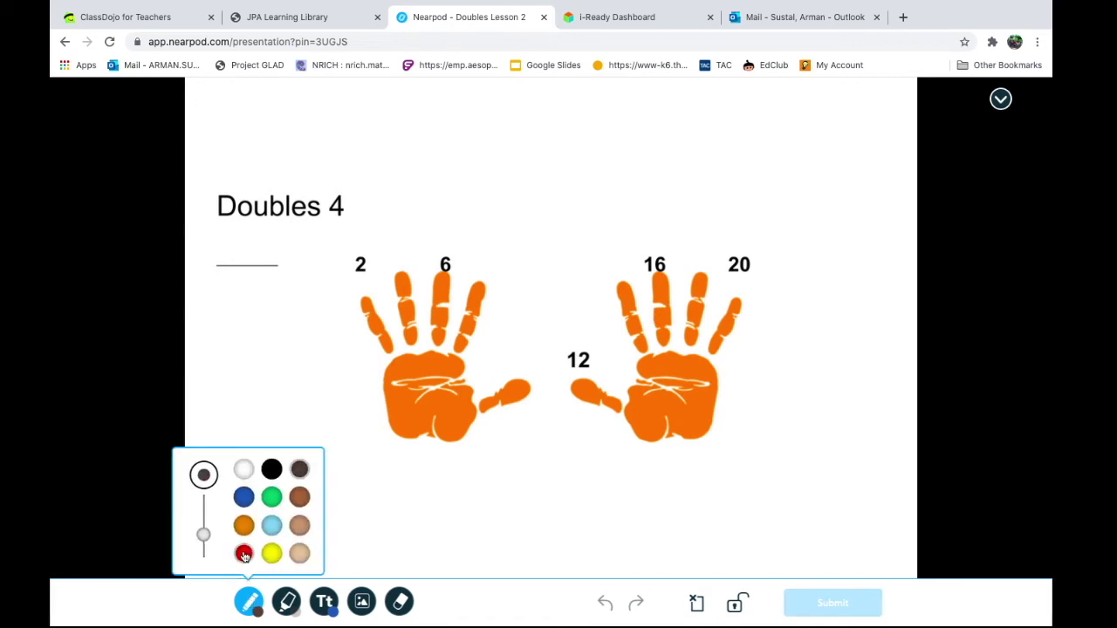
{"action": "left_click_drag", "start_coordinate": [205, 542], "coordinate": [206, 547]}
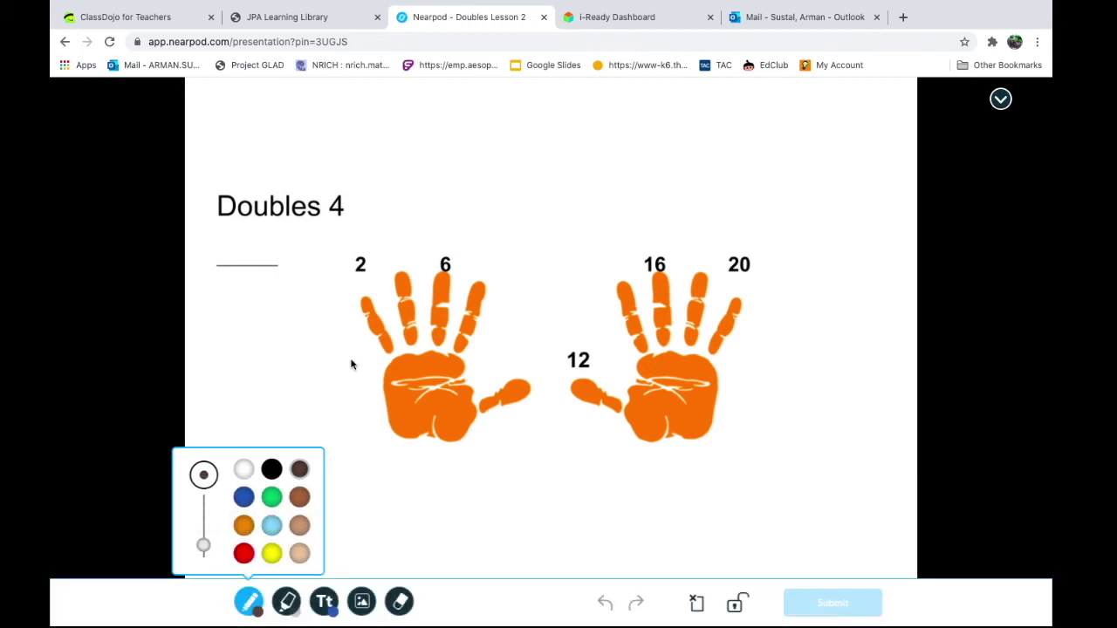
{"action": "mouse_move", "coordinate": [387, 247]}
{"action": "left_mouse_down"}
{"action": "mouse_move", "coordinate": [405, 248]}
{"action": "mouse_move", "coordinate": [398, 260]}
{"action": "left_mouse_up"}
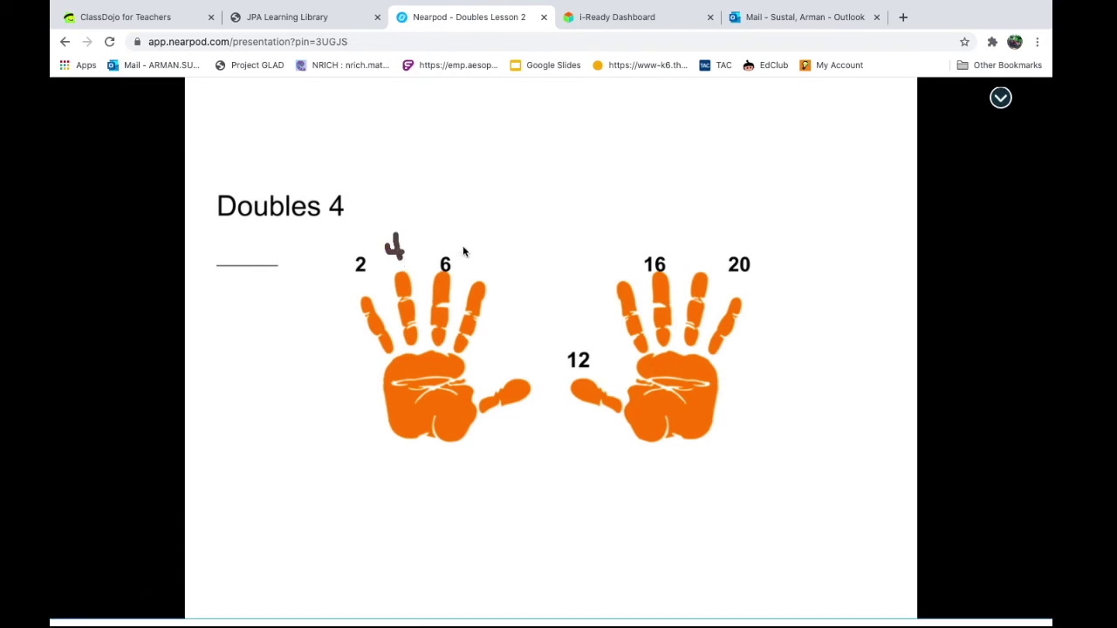
Step: Write the missing numbers by hand above the fingers: 8 and 10 on the first hand, 14 and 18 on the second
{"action": "mouse_move", "coordinate": [472, 248]}
{"action": "left_mouse_down"}
{"action": "mouse_move", "coordinate": [482, 245]}
{"action": "mouse_move", "coordinate": [483, 271]}
{"action": "mouse_move", "coordinate": [472, 248]}
{"action": "left_mouse_up"}
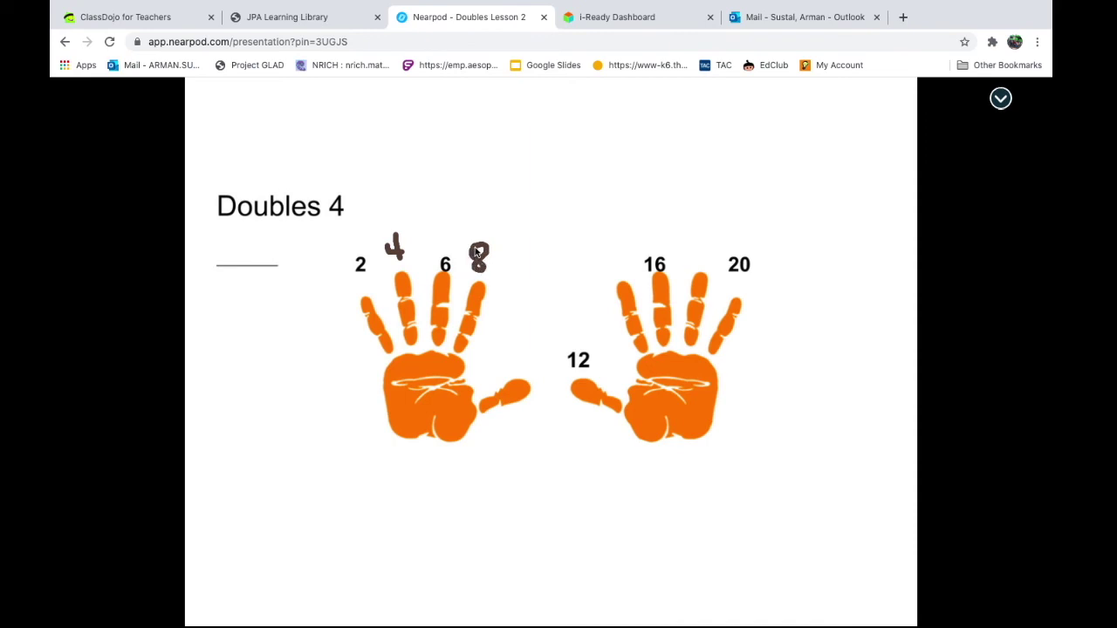
{"action": "mouse_move", "coordinate": [517, 351]}
{"action": "left_mouse_down"}
{"action": "mouse_move", "coordinate": [519, 371]}
{"action": "mouse_move", "coordinate": [539, 367]}
{"action": "mouse_move", "coordinate": [531, 352]}
{"action": "left_mouse_up"}
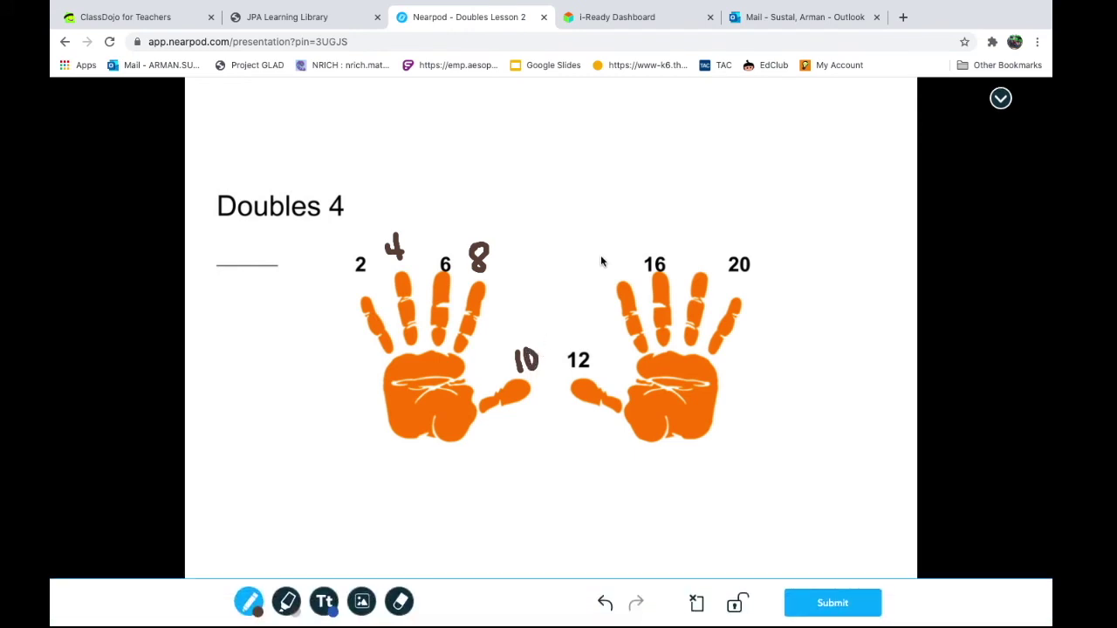
{"action": "mouse_move", "coordinate": [602, 262]}
{"action": "left_mouse_down"}
{"action": "mouse_move", "coordinate": [605, 276]}
{"action": "mouse_move", "coordinate": [609, 254]}
{"action": "mouse_move", "coordinate": [612, 265]}
{"action": "mouse_move", "coordinate": [625, 258]}
{"action": "mouse_move", "coordinate": [615, 244]}
{"action": "mouse_move", "coordinate": [625, 274]}
{"action": "left_mouse_up"}
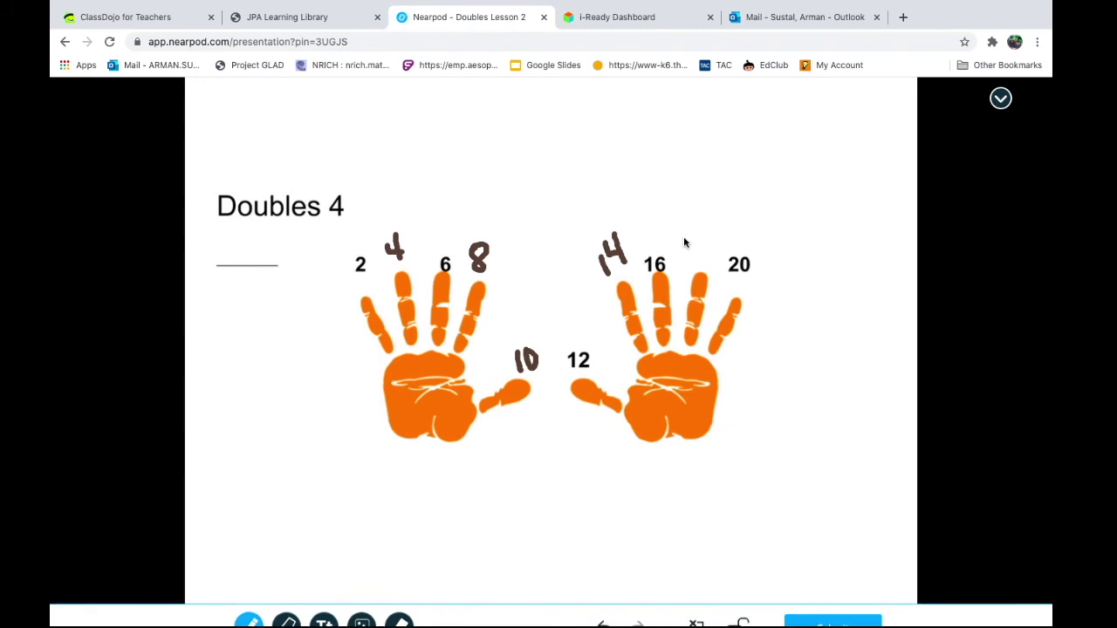
{"action": "mouse_move", "coordinate": [683, 237]}
{"action": "left_mouse_down"}
{"action": "mouse_move", "coordinate": [690, 260]}
{"action": "mouse_move", "coordinate": [709, 237]}
{"action": "mouse_move", "coordinate": [696, 260]}
{"action": "mouse_move", "coordinate": [706, 256]}
{"action": "mouse_move", "coordinate": [692, 236]}
{"action": "left_mouse_up"}
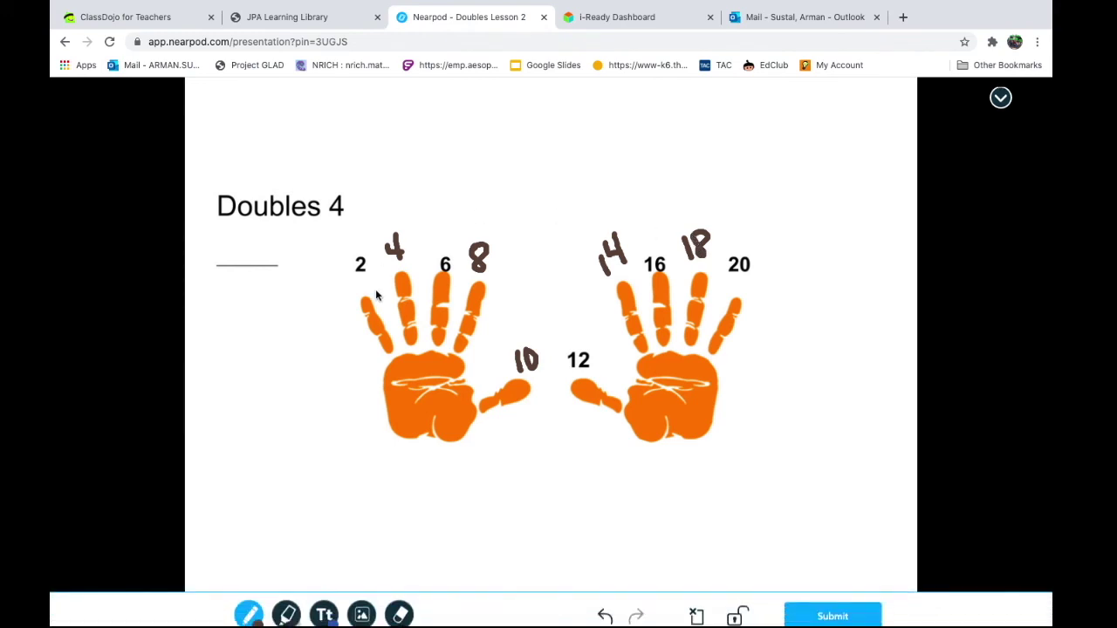
Step: Outline the first hand's four fingers numbered 2 to 8, and write 8 on the answer line under Doubles 4
{"action": "mouse_move", "coordinate": [360, 355]}
{"action": "left_mouse_down"}
{"action": "mouse_move", "coordinate": [473, 344]}
{"action": "mouse_move", "coordinate": [499, 229]}
{"action": "mouse_move", "coordinate": [418, 220]}
{"action": "mouse_move", "coordinate": [364, 231]}
{"action": "mouse_move", "coordinate": [338, 258]}
{"action": "mouse_move", "coordinate": [370, 349]}
{"action": "left_mouse_up"}
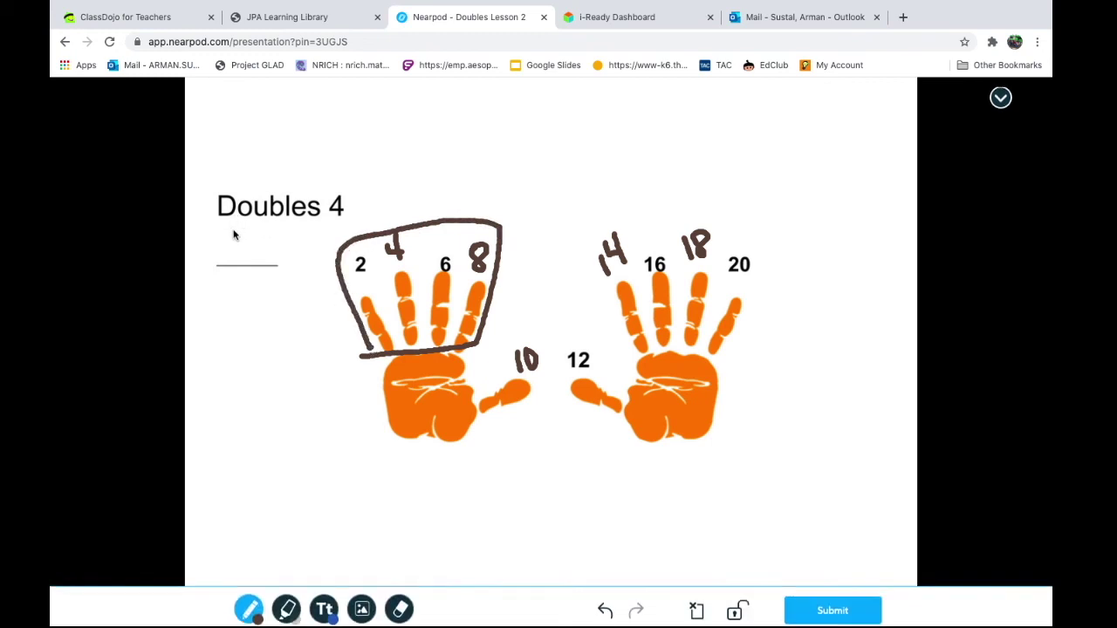
{"action": "mouse_move", "coordinate": [233, 232]}
{"action": "left_mouse_down"}
{"action": "mouse_move", "coordinate": [250, 248]}
{"action": "mouse_move", "coordinate": [235, 260]}
{"action": "mouse_move", "coordinate": [255, 267]}
{"action": "mouse_move", "coordinate": [239, 236]}
{"action": "left_mouse_up"}
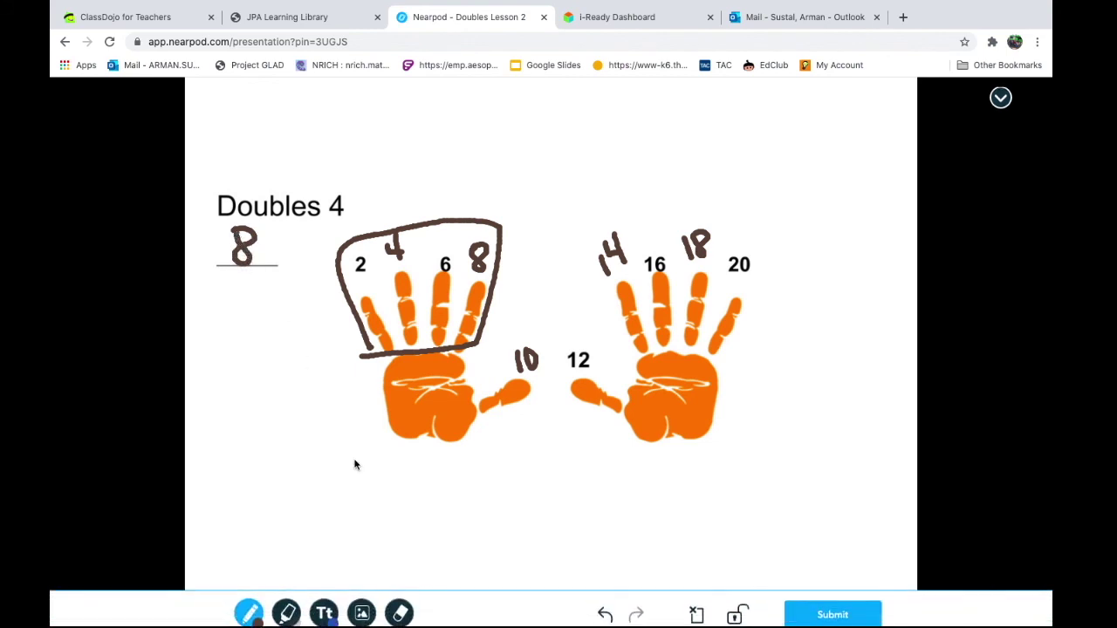